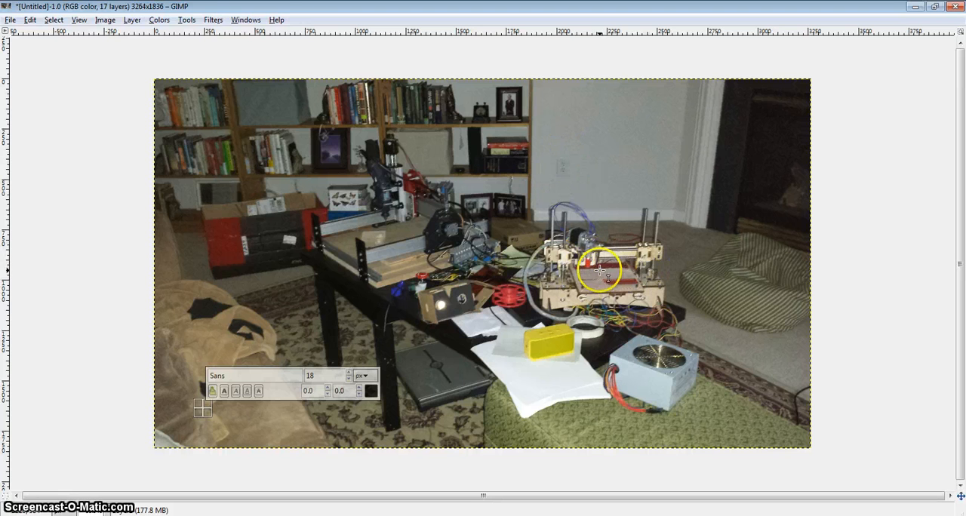
Step: Draw a text box of about 594 × 246 px on the wall above the 3D printer and enter "This is a 3" at size 72
{"action": "left_click_drag", "start_coordinate": [546, 125], "coordinate": [665, 175]}
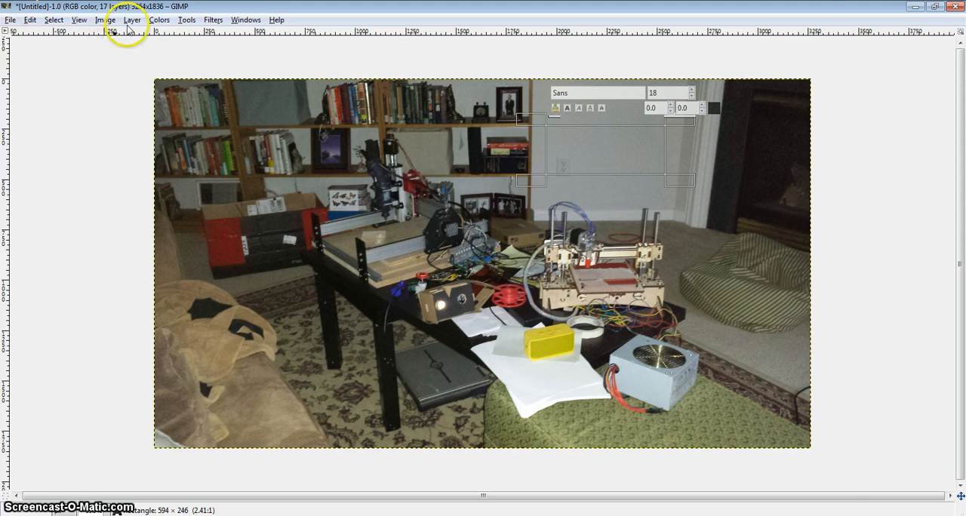
{"action": "key", "text": "Tab"}
{"action": "left_click", "coordinate": [240, 20]}
{"action": "left_click", "coordinate": [238, 18]}
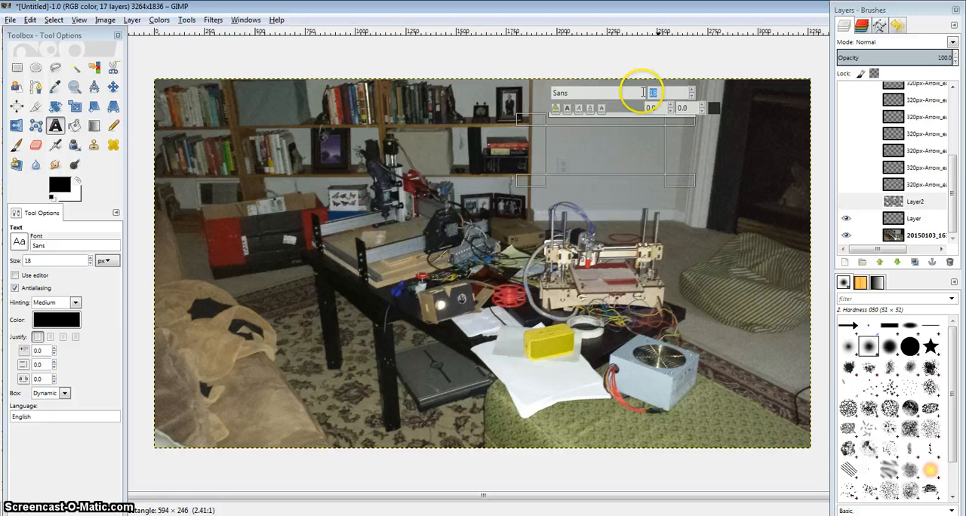
{"action": "type", "text": "2"}
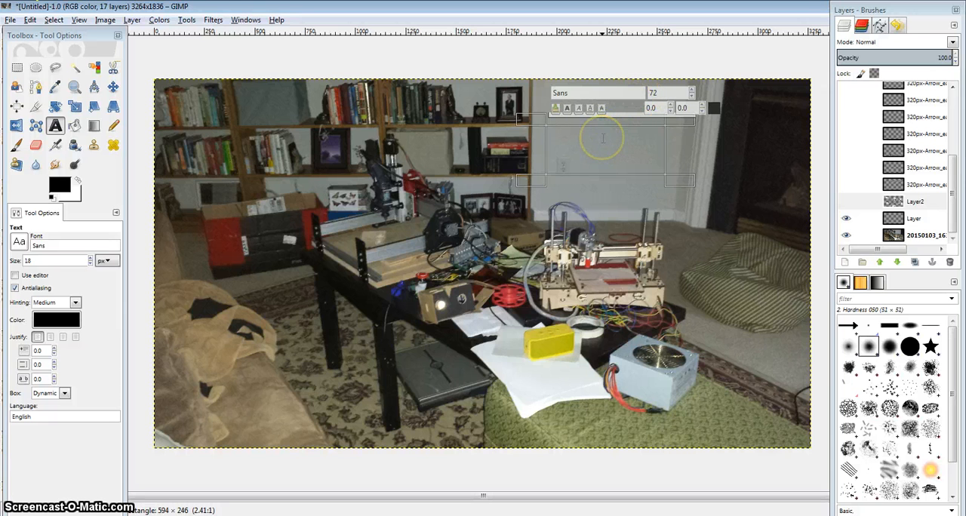
{"action": "left_click", "coordinate": [602, 138]}
{"action": "type", "text": "This is a 3"}
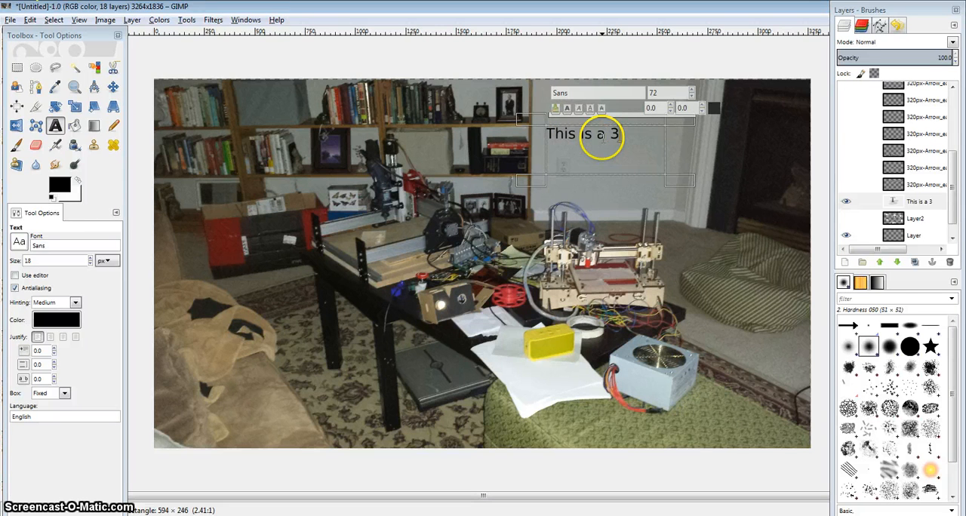
{"action": "key", "text": "ctrl+d"}
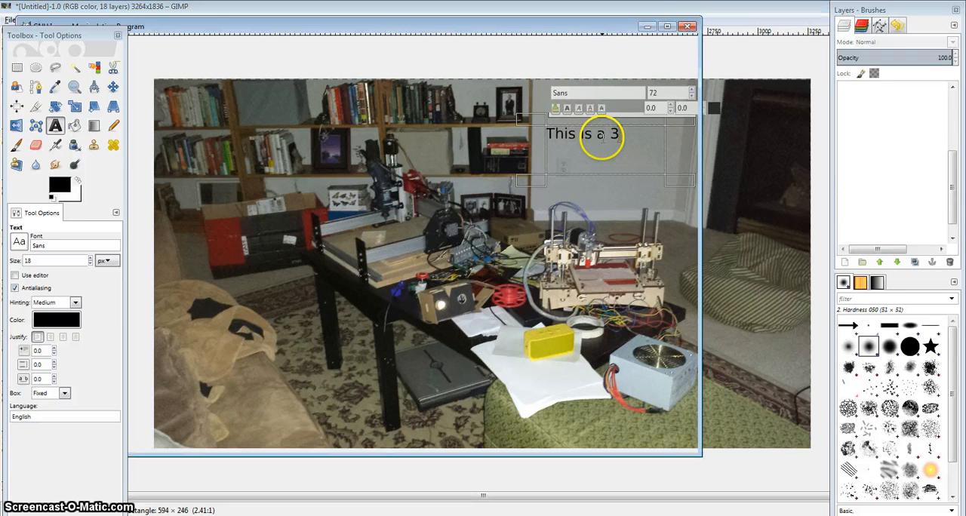
{"action": "key", "text": "shift+d"}
{"action": "left_click", "coordinate": [686, 26]}
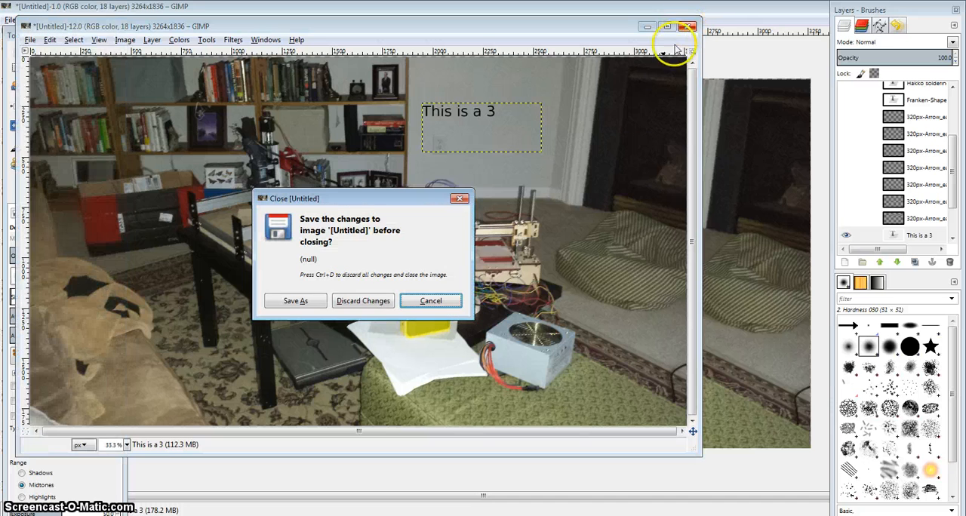
{"action": "left_click", "coordinate": [349, 302]}
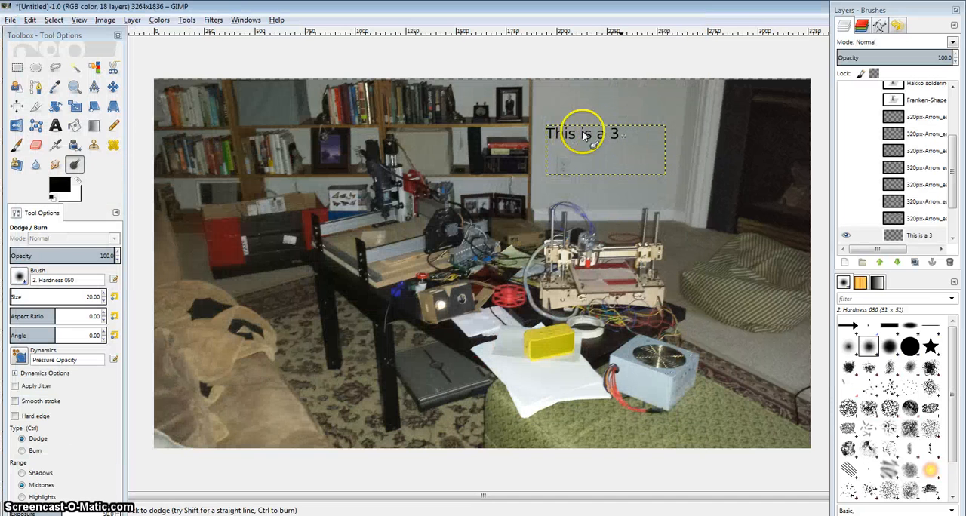
Step: Resume editing the text layer, complete it as "This is a 3D printer", and make all of it bold
{"action": "left_click", "coordinate": [56, 125]}
{"action": "left_click", "coordinate": [615, 130]}
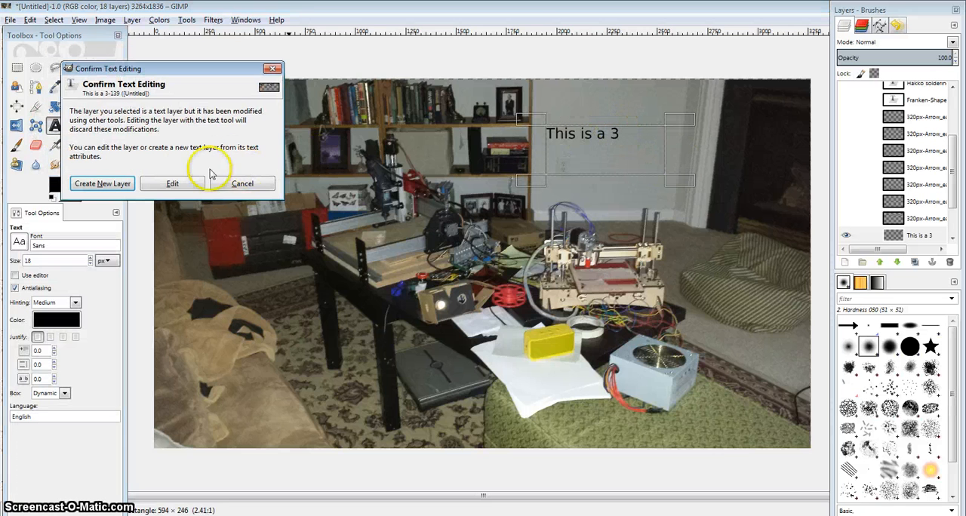
{"action": "left_click", "coordinate": [171, 184]}
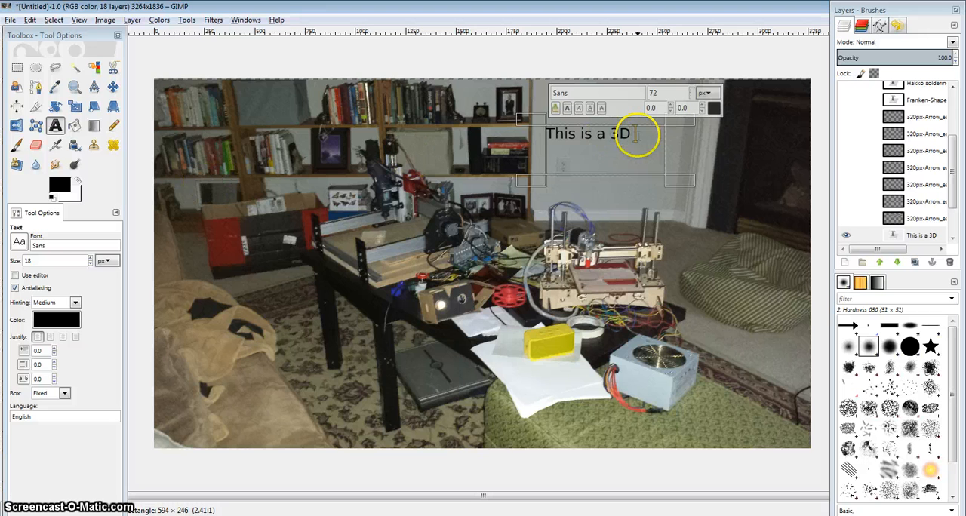
{"action": "triple_click", "coordinate": [638, 135]}
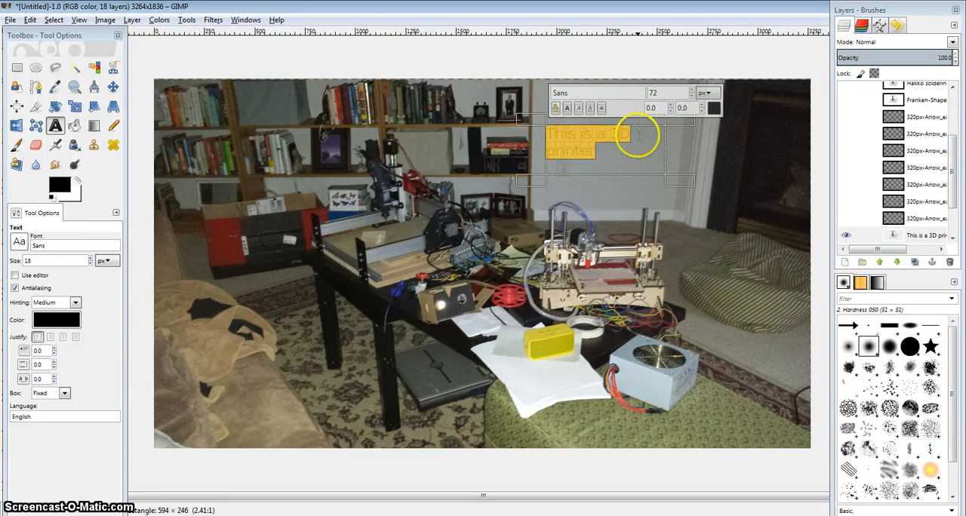
{"action": "left_click", "coordinate": [567, 108]}
{"action": "left_click", "coordinate": [610, 160]}
{"action": "left_click", "coordinate": [623, 226]}
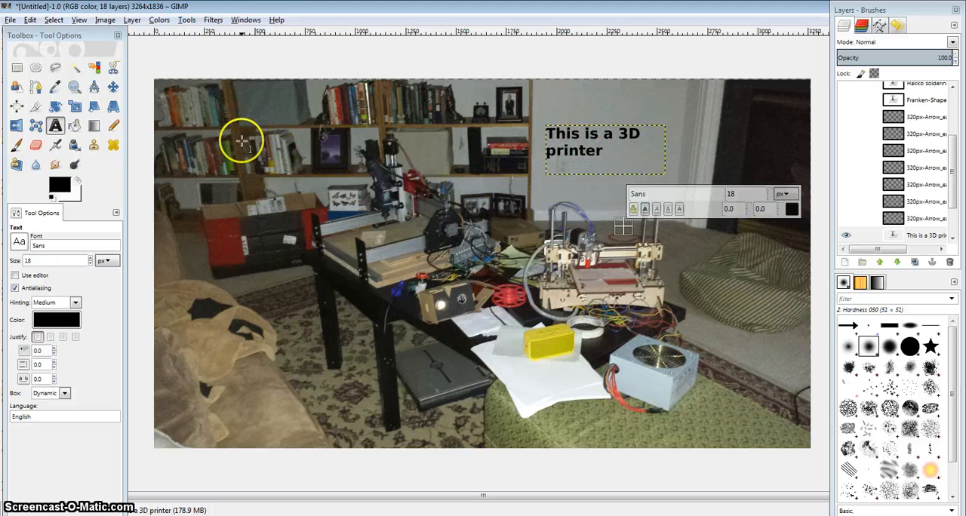
Step: Add the text "This is a CNC machine" over the bookshelf and set its size to 72 px
{"action": "left_click", "coordinate": [205, 133]}
{"action": "left_click_drag", "start_coordinate": [227, 142], "coordinate": [275, 177]}
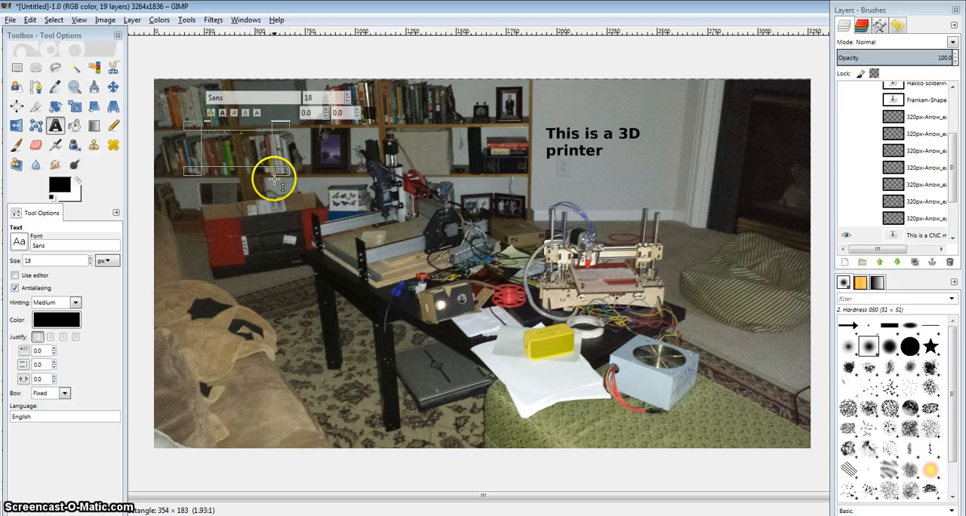
{"action": "key", "text": "ctrl+a"}
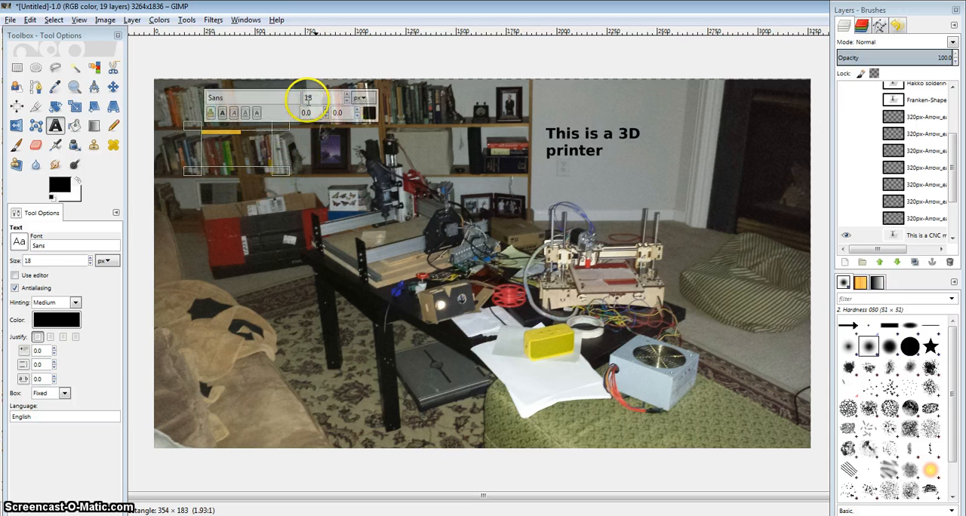
{"action": "type", "text": "72"}
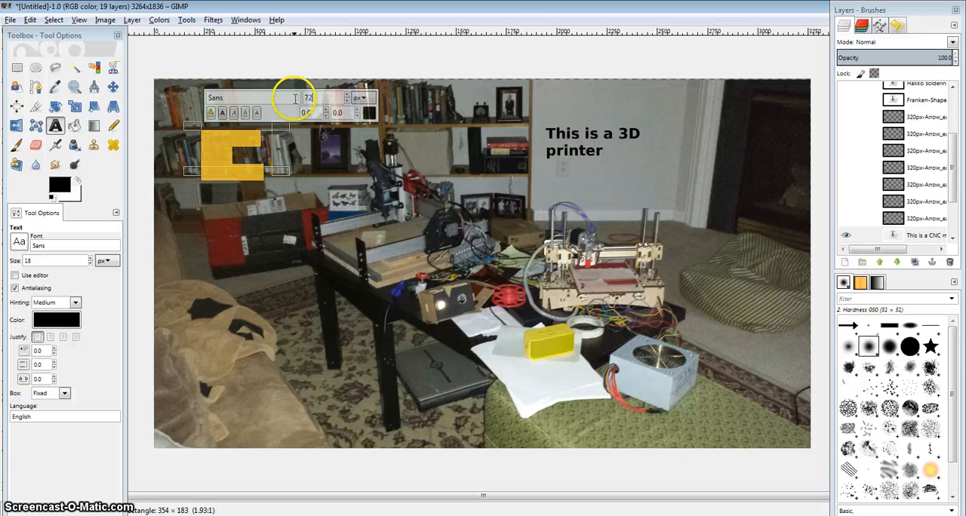
Step: Enlarge the CNC machine text box to about 570 × 363 px and make its text bold
{"action": "left_click_drag", "start_coordinate": [281, 176], "coordinate": [247, 130]}
{"action": "left_click", "coordinate": [223, 112]}
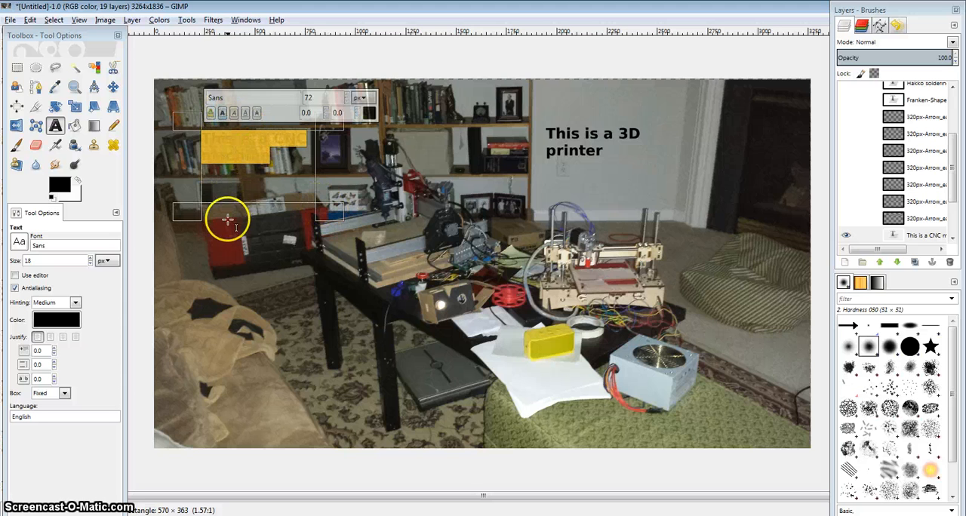
{"action": "left_click", "coordinate": [622, 119]}
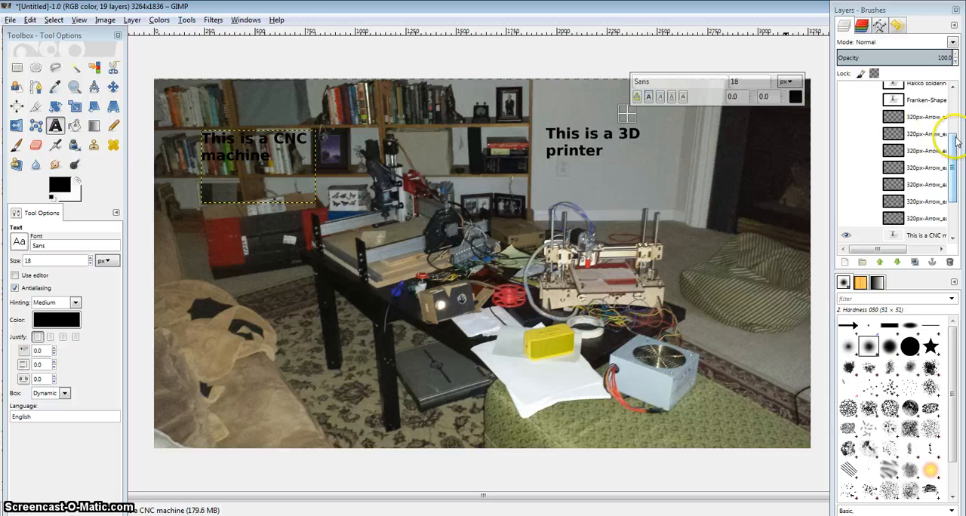
Step: Create a transparent 3264 × 1836 px layer named WhiteLayer directly above the CNC machine text layer
{"action": "left_click_drag", "start_coordinate": [952, 152], "coordinate": [953, 183]}
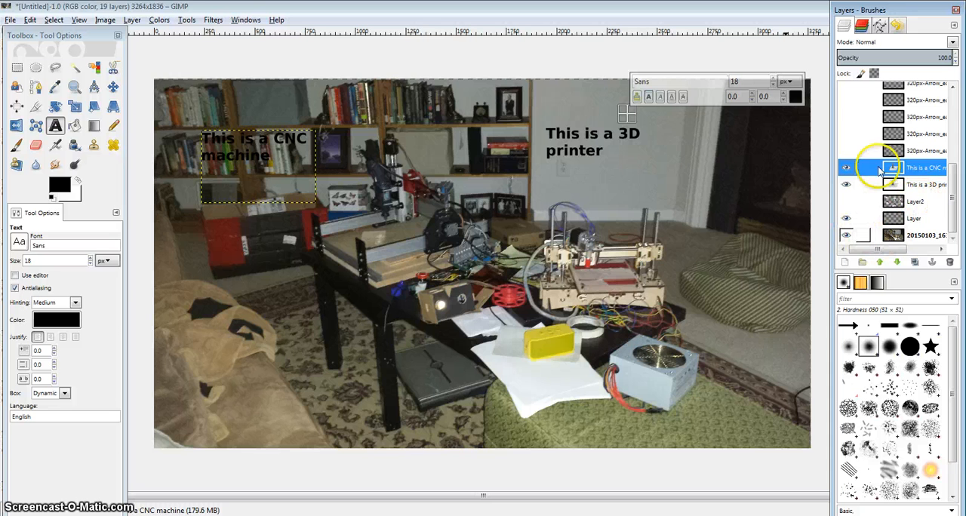
{"action": "left_click", "coordinate": [845, 263]}
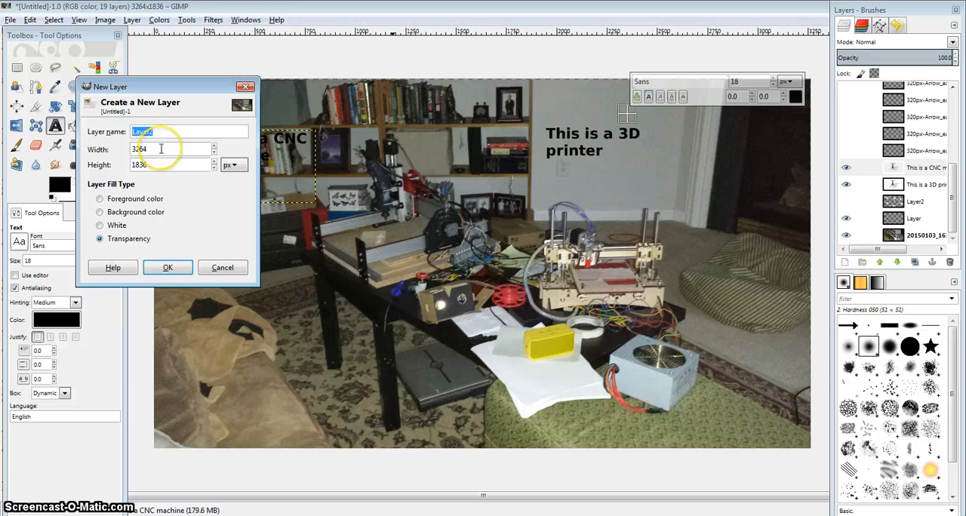
{"action": "type", "text": "WhiteLayer"}
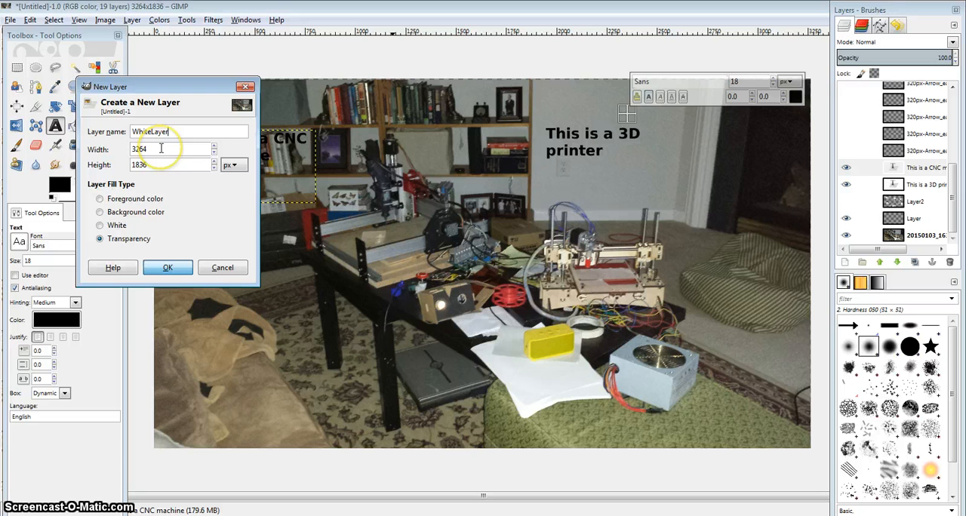
{"action": "key", "text": "Return"}
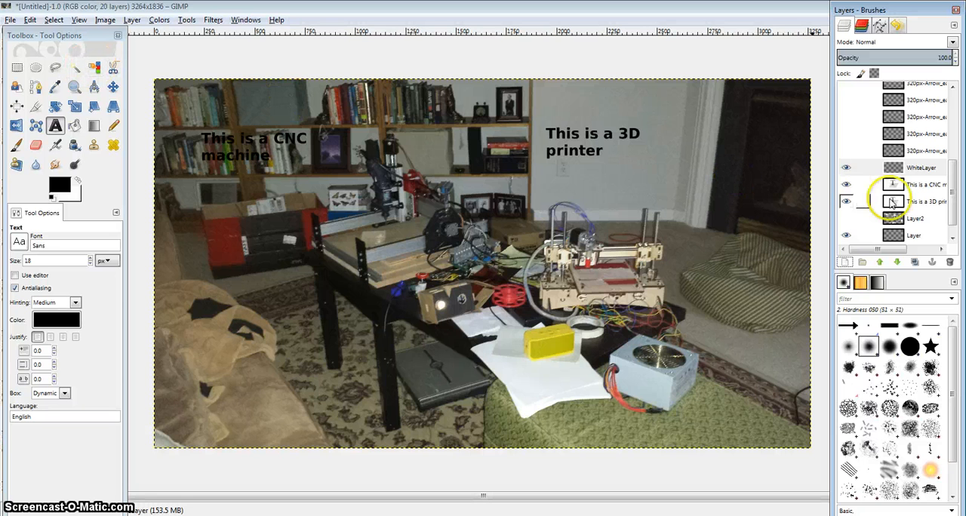
Step: Select the black lettering on the "This is a 3D printer" layer by color
{"action": "left_click", "coordinate": [893, 202]}
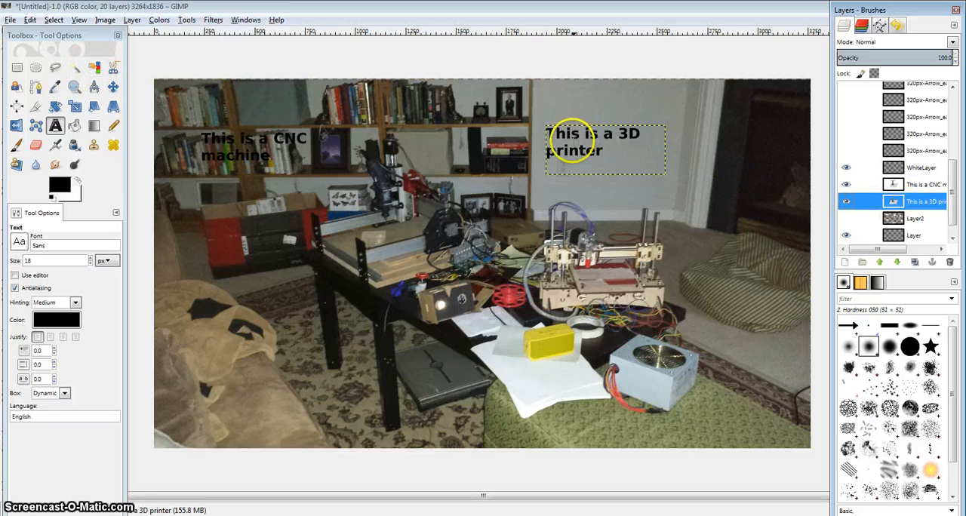
{"action": "left_click", "coordinate": [95, 69]}
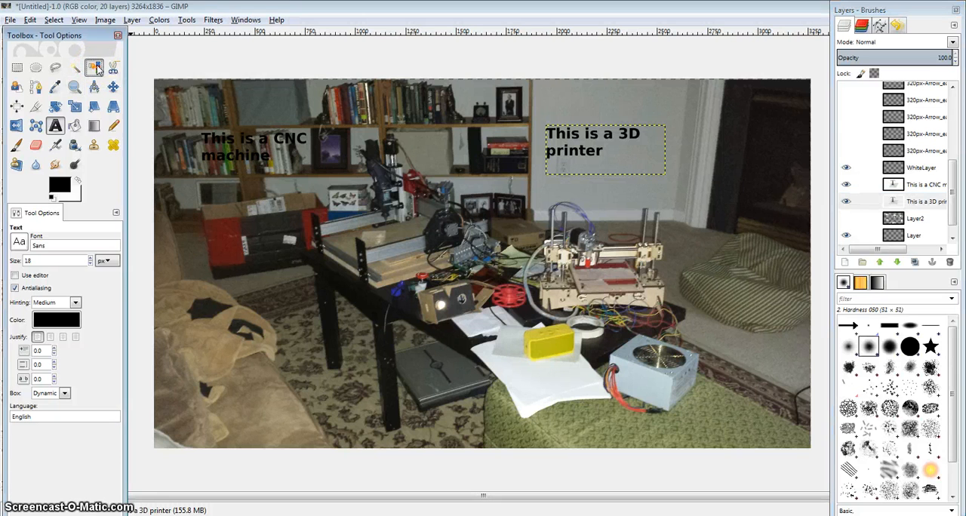
{"action": "left_click", "coordinate": [558, 136]}
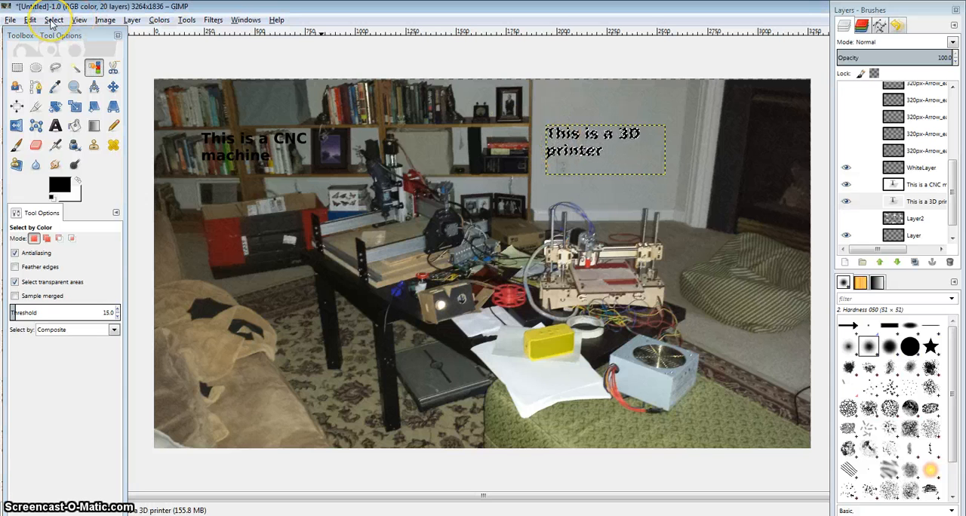
Step: Grow the selection around the 3D printer lettering by 10 px
{"action": "left_click", "coordinate": [52, 20]}
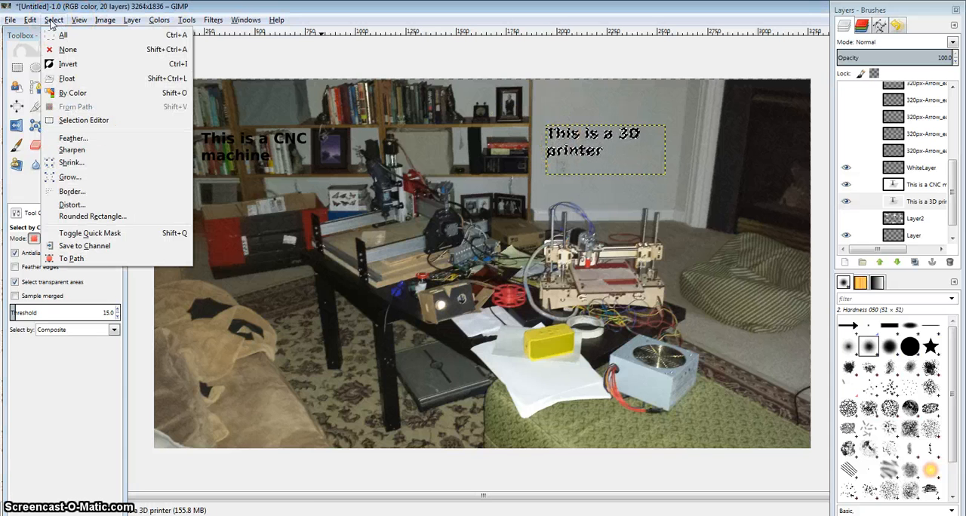
{"action": "left_click", "coordinate": [74, 178]}
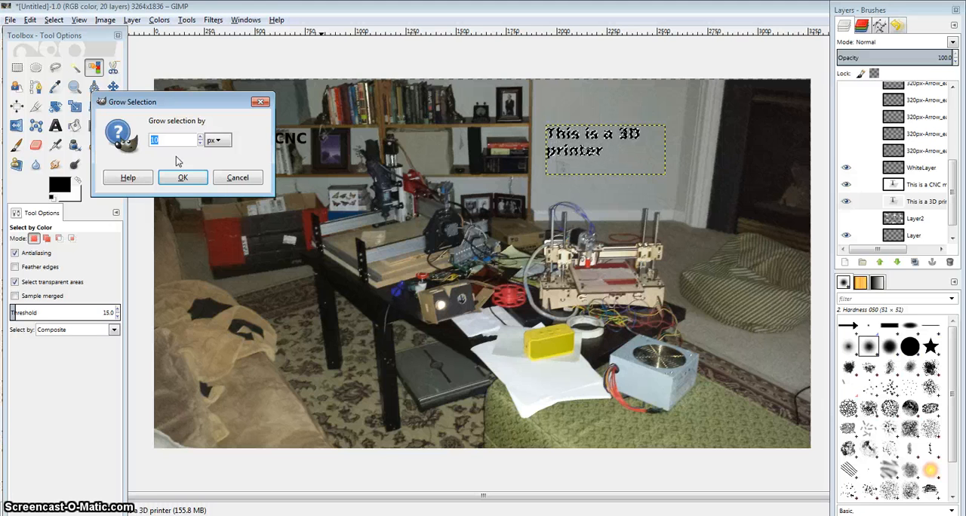
{"action": "left_click", "coordinate": [155, 140]}
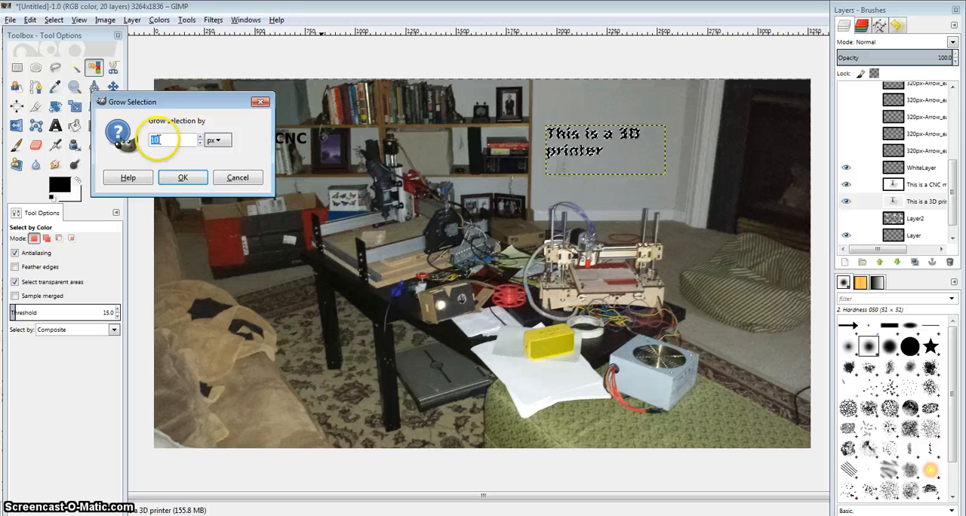
{"action": "left_click", "coordinate": [182, 178]}
{"action": "left_click", "coordinate": [587, 126]}
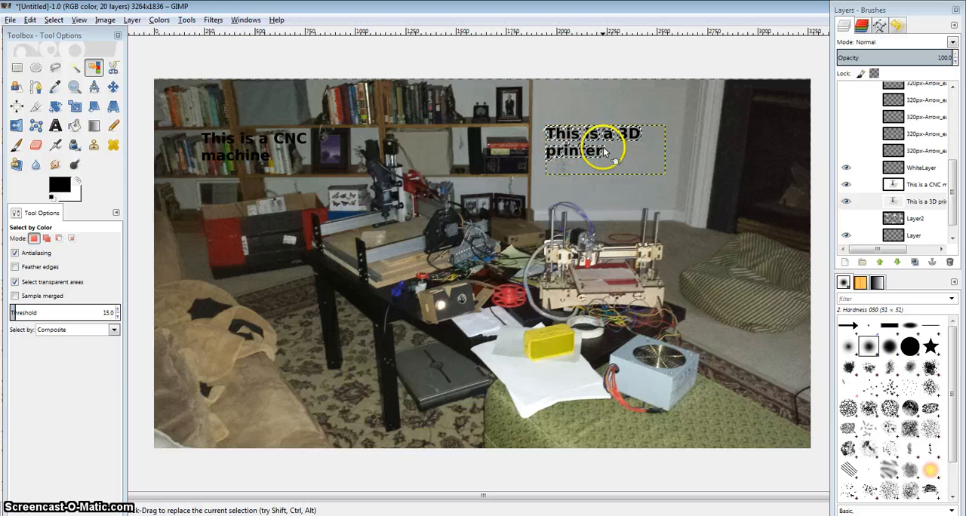
{"action": "left_click_drag", "start_coordinate": [825, 193], "coordinate": [896, 221]}
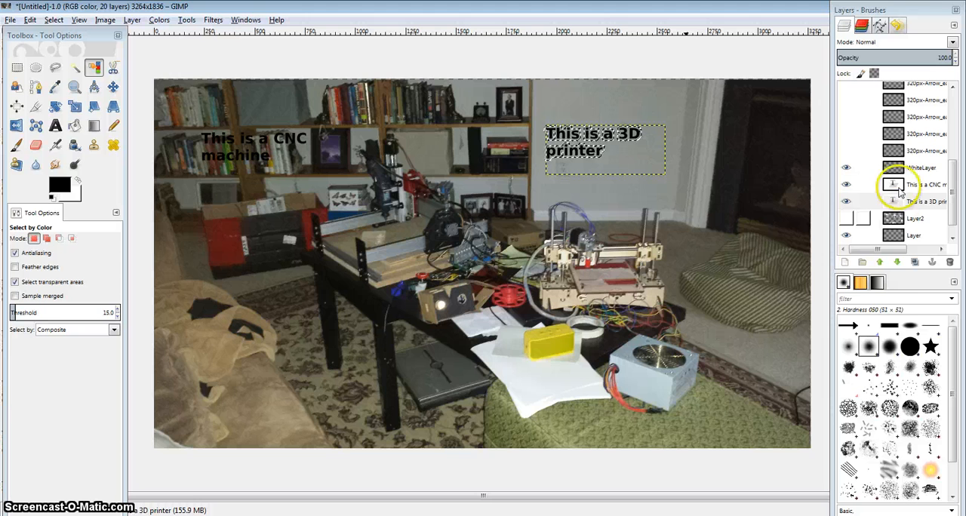
Step: Set the foreground color to white and bucket-fill the grown lettering selection on WhiteLayer
{"action": "left_click", "coordinate": [899, 169]}
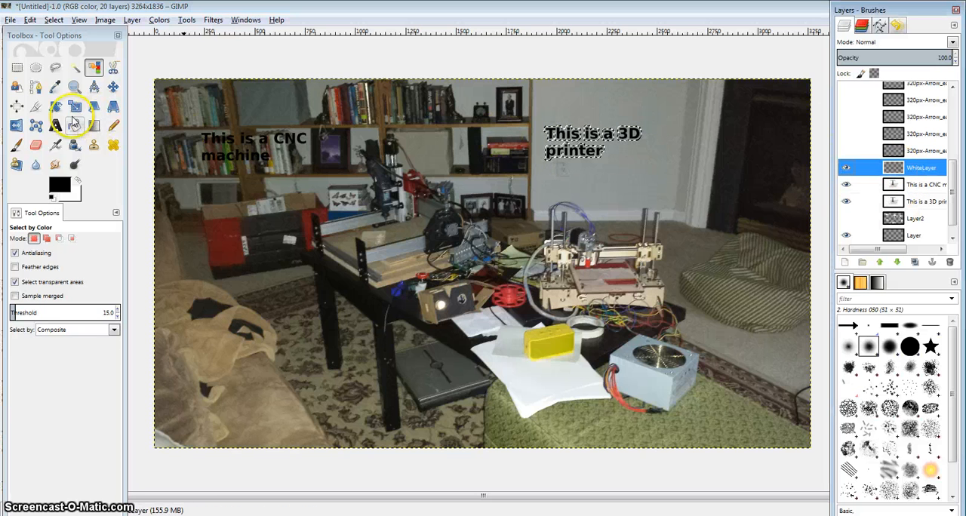
{"action": "left_click", "coordinate": [74, 126]}
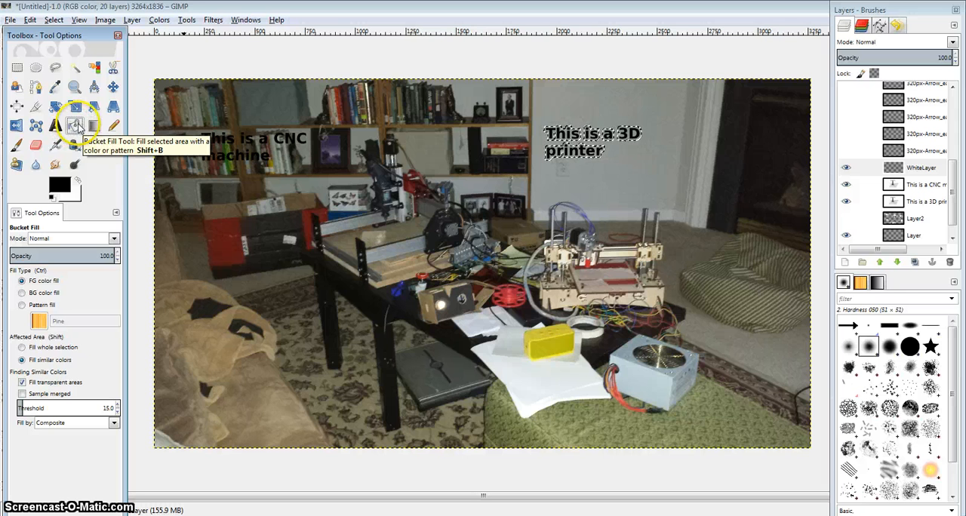
{"action": "left_click", "coordinate": [60, 185]}
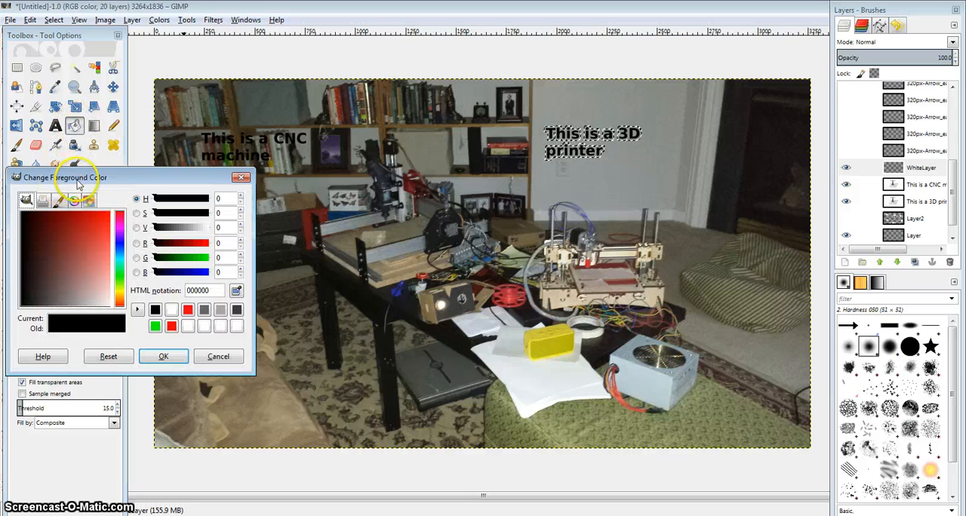
{"action": "left_click", "coordinate": [187, 326]}
{"action": "left_click", "coordinate": [163, 356]}
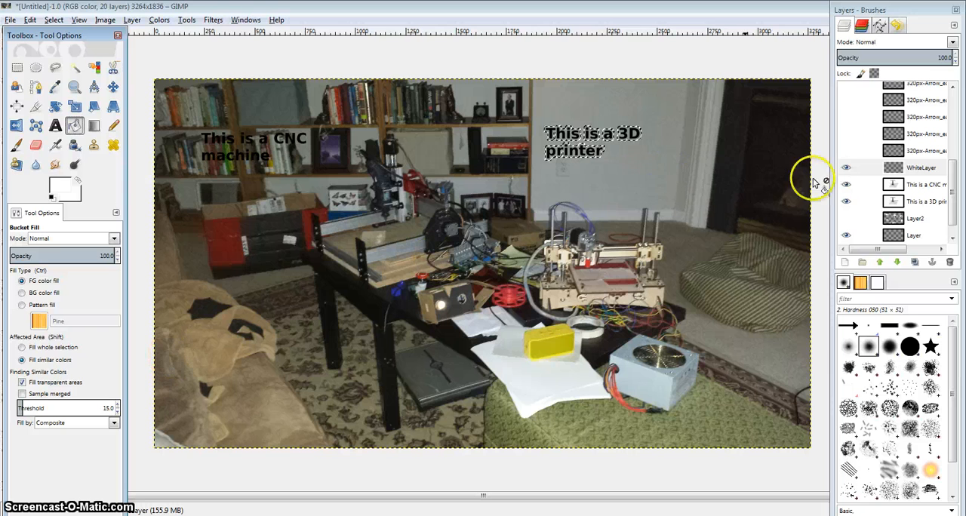
{"action": "left_click", "coordinate": [626, 133]}
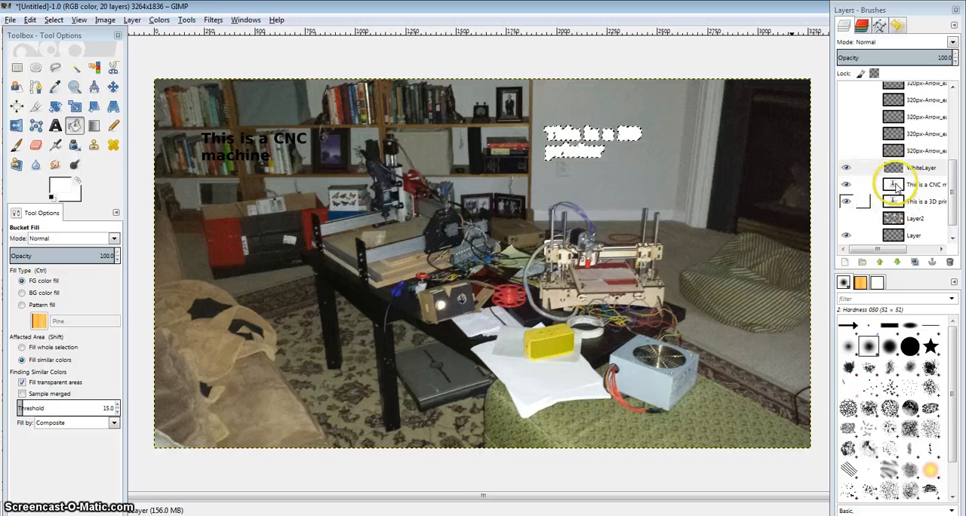
Step: Place WhiteLayer directly beneath the two text layers in the layer stack and switch to the Move tool
{"action": "left_click_drag", "start_coordinate": [894, 167], "coordinate": [899, 213]}
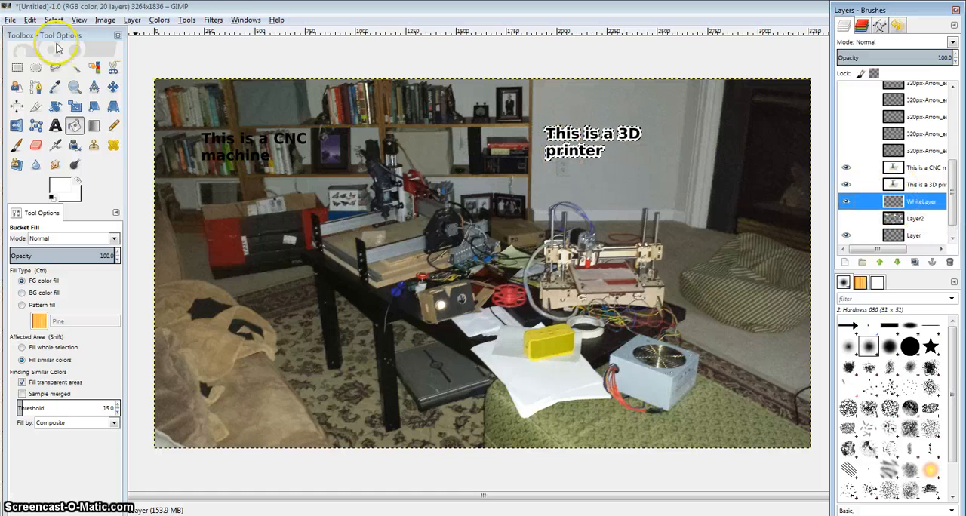
{"action": "left_click", "coordinate": [112, 87]}
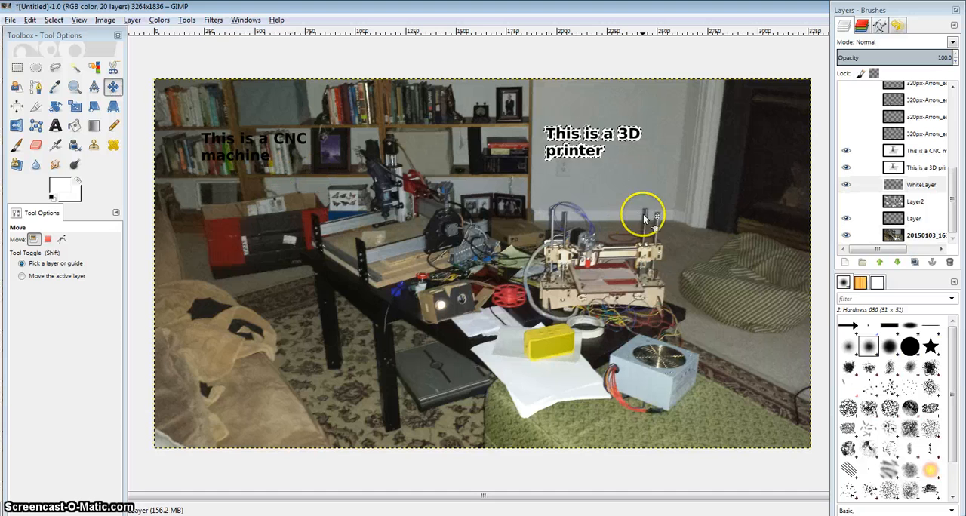
{"action": "left_click", "coordinate": [678, 149]}
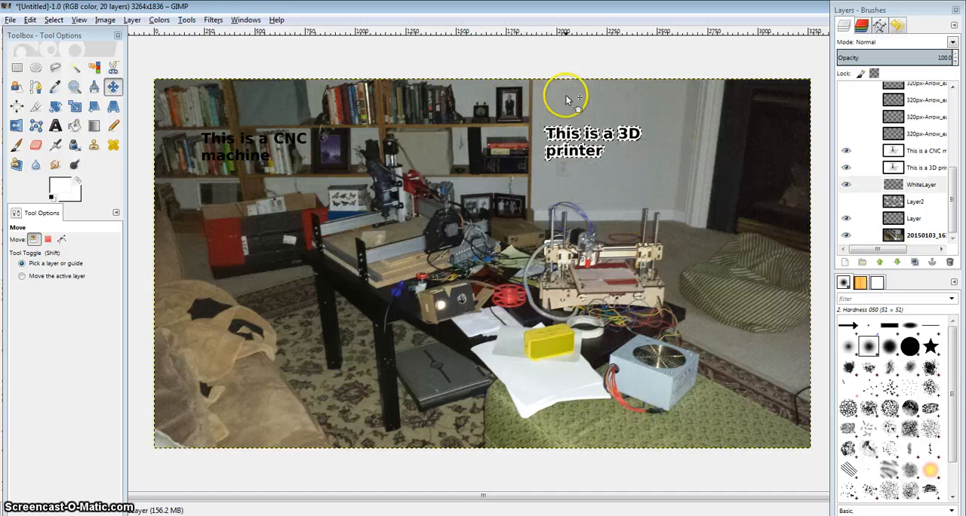
{"action": "left_click", "coordinate": [248, 142]}
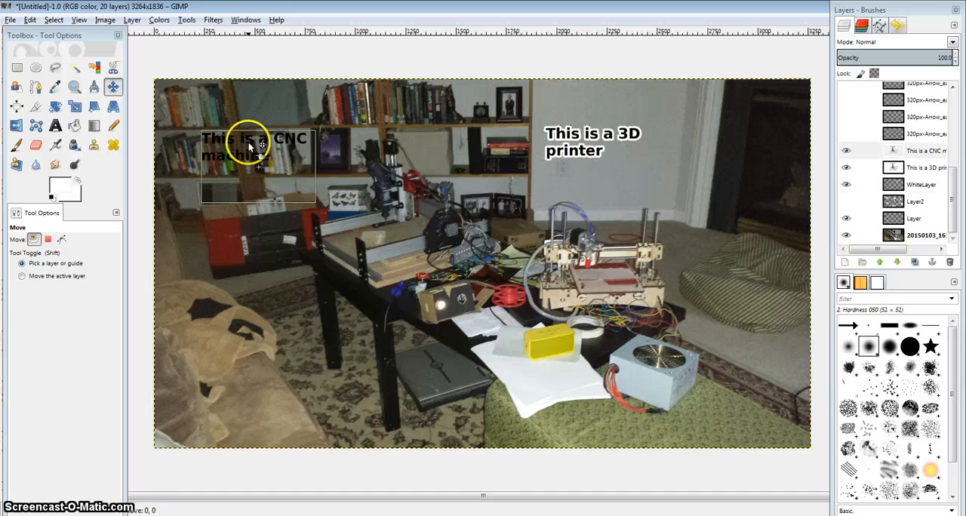
{"action": "left_click", "coordinate": [246, 139]}
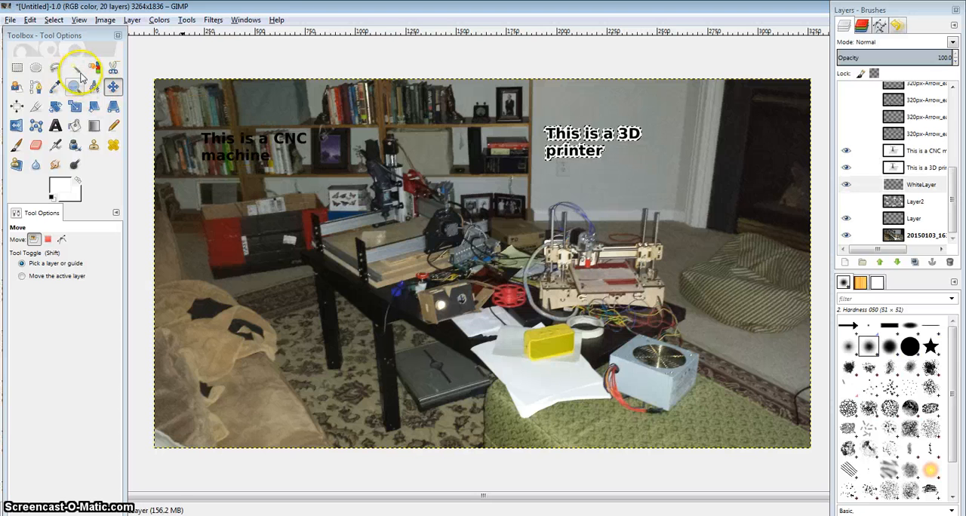
Step: Select the black lettering on the "This is a CNC machine" layer by color and grow the selection by 10 px
{"action": "left_click", "coordinate": [939, 151]}
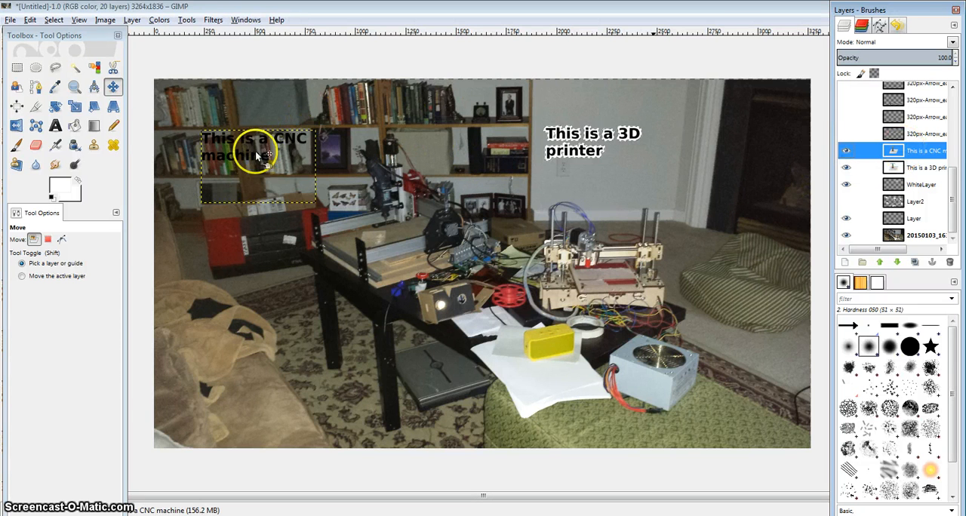
{"action": "left_click", "coordinate": [94, 68]}
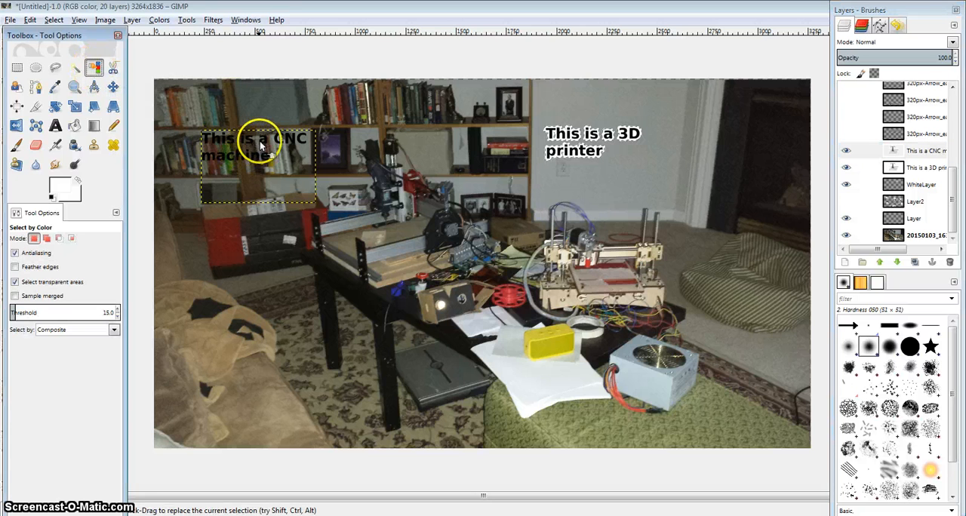
{"action": "left_click", "coordinate": [54, 20]}
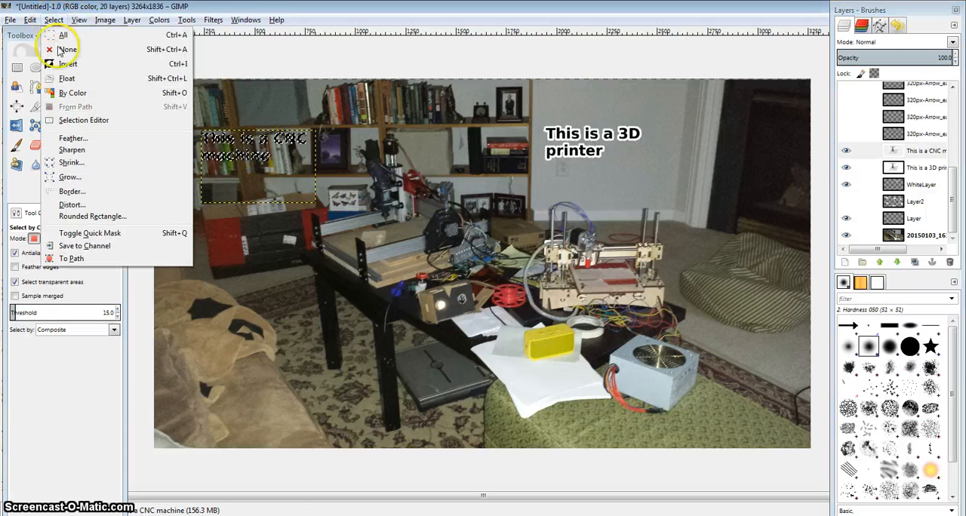
{"action": "left_click", "coordinate": [65, 179]}
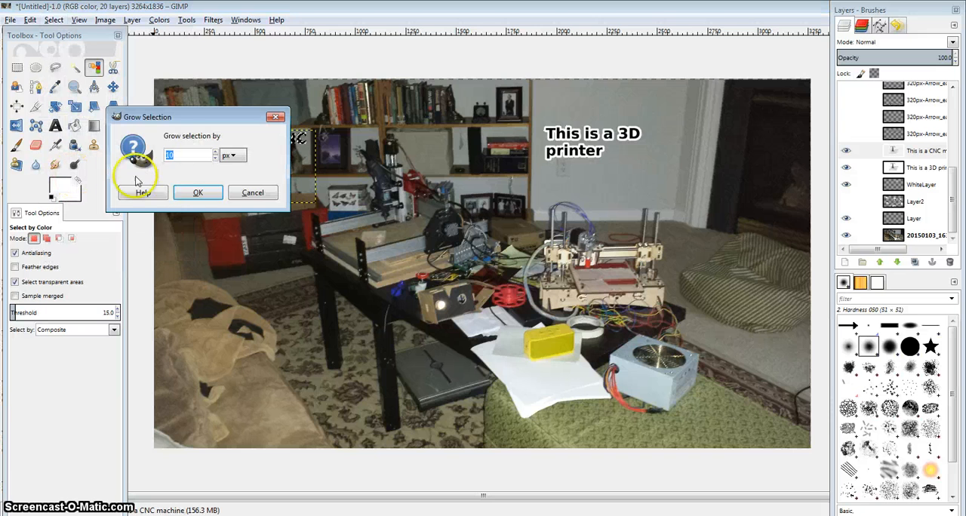
{"action": "left_click", "coordinate": [197, 194]}
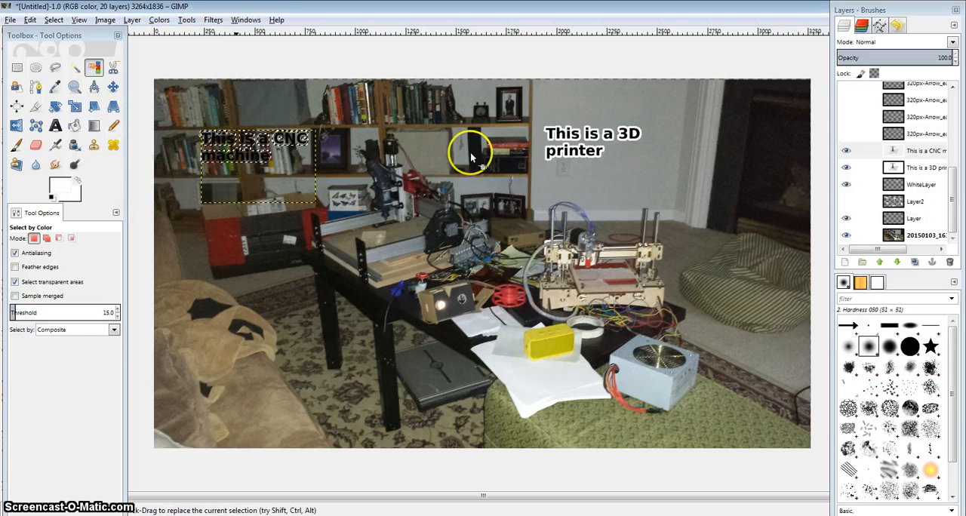
Step: Bucket-fill the grown CNC lettering selection with white on WhiteLayer and clear the selection
{"action": "left_click", "coordinate": [898, 188]}
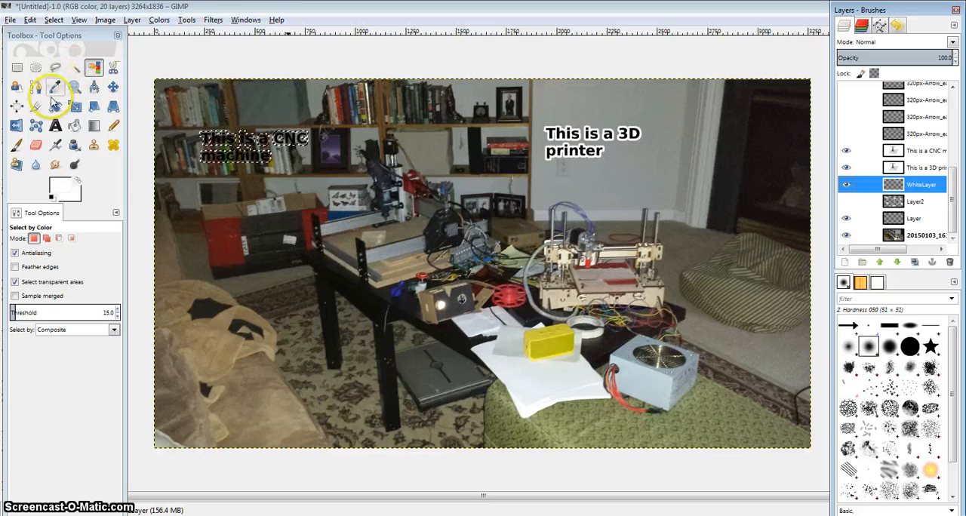
{"action": "left_click", "coordinate": [74, 125]}
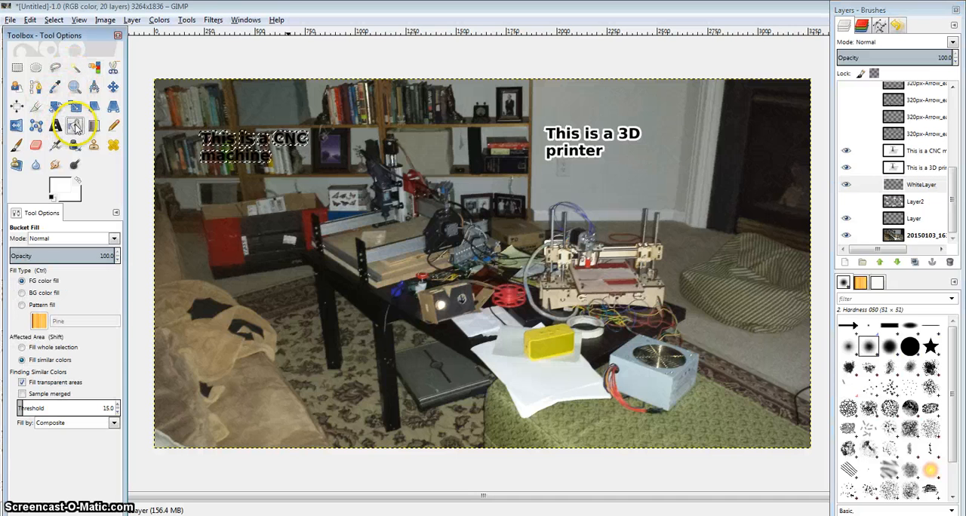
{"action": "left_click", "coordinate": [286, 139]}
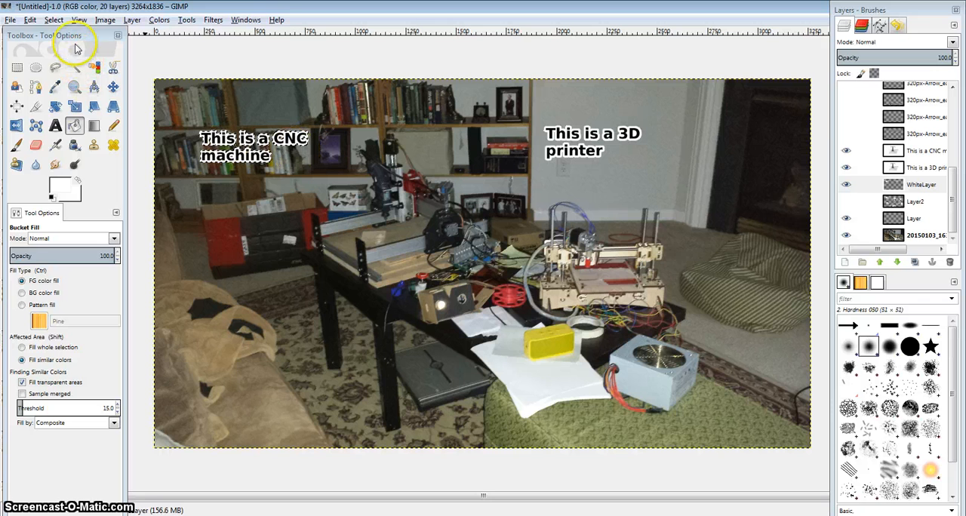
{"action": "left_click", "coordinate": [59, 20]}
{"action": "left_click", "coordinate": [64, 52]}
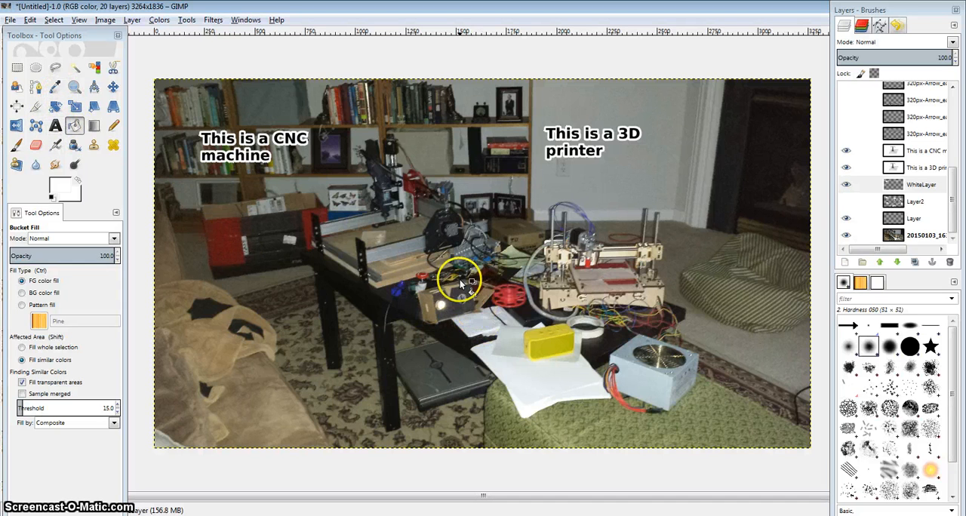
Step: Add the black clipboard arrow to the image as a new layer and move it just below the CNC machine label
{"action": "left_click", "coordinate": [848, 326]}
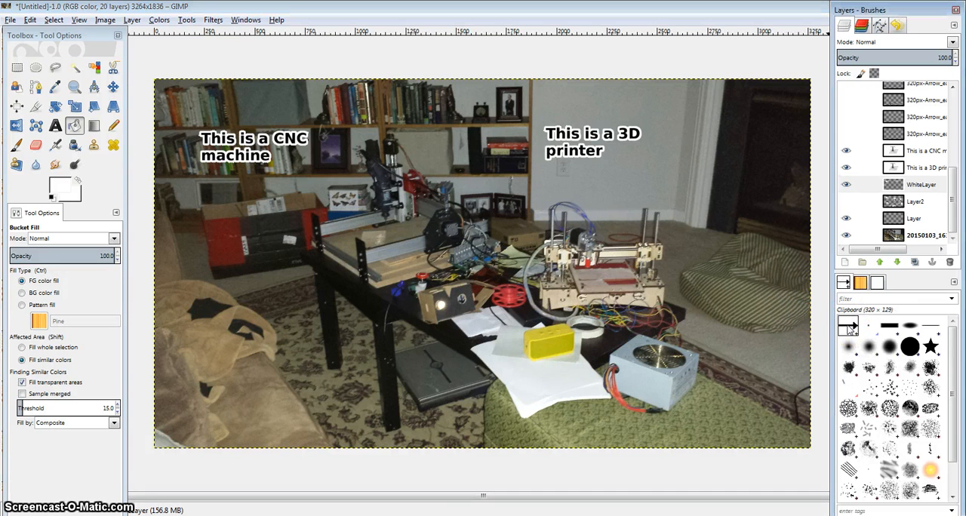
{"action": "mouse_move", "coordinate": [848, 326]}
{"action": "left_mouse_down"}
{"action": "mouse_move", "coordinate": [717, 302]}
{"action": "mouse_move", "coordinate": [401, 177]}
{"action": "mouse_move", "coordinate": [256, 190]}
{"action": "left_mouse_up"}
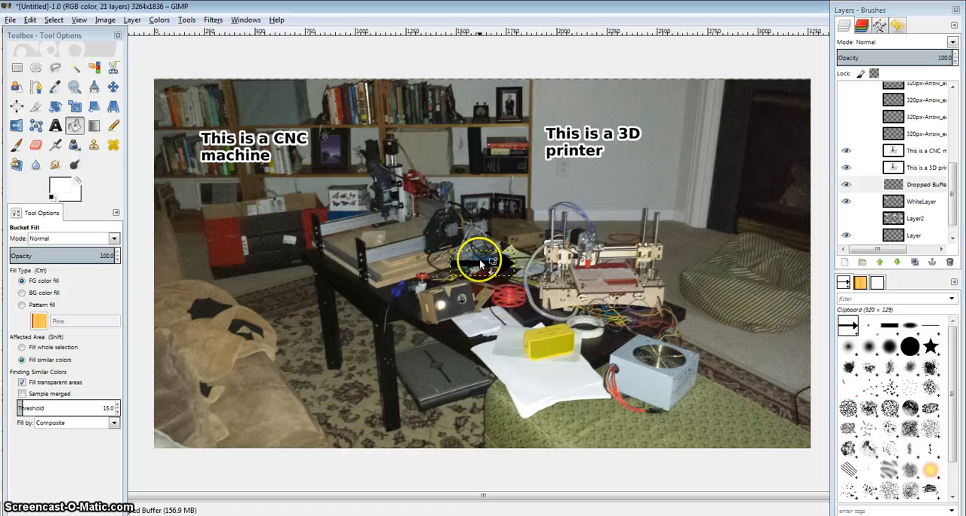
{"action": "left_click", "coordinate": [113, 87]}
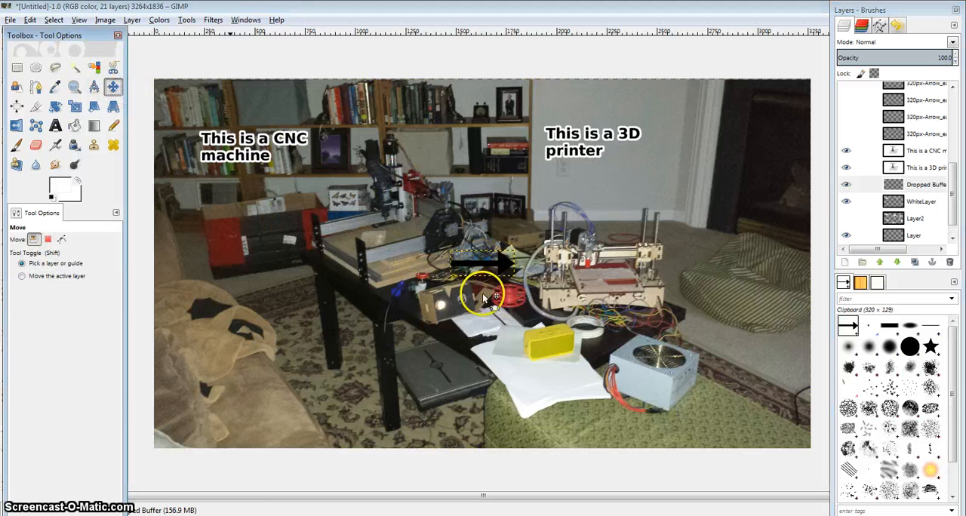
{"action": "left_click_drag", "start_coordinate": [477, 269], "coordinate": [298, 172]}
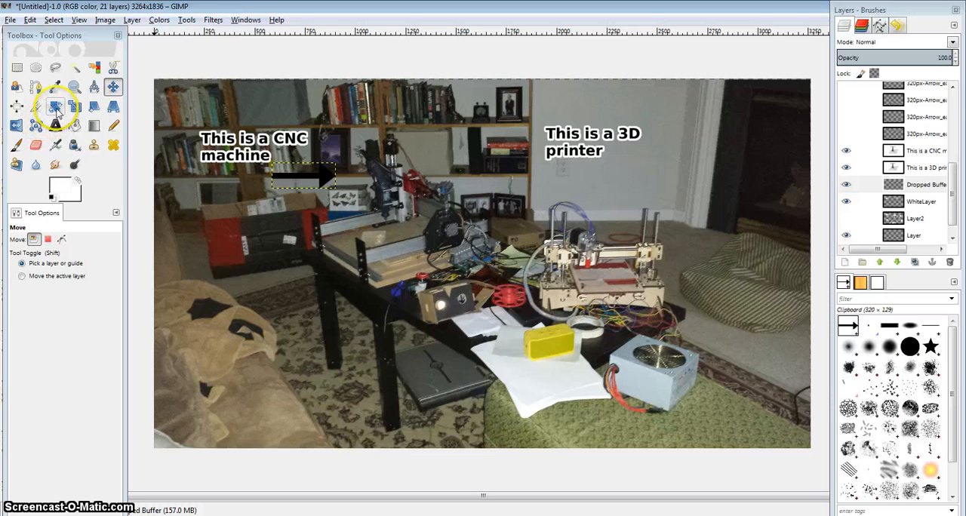
Step: Rotate the arrow layer by about 31.76 degrees so it slants down toward the CNC machine
{"action": "left_click", "coordinate": [55, 106]}
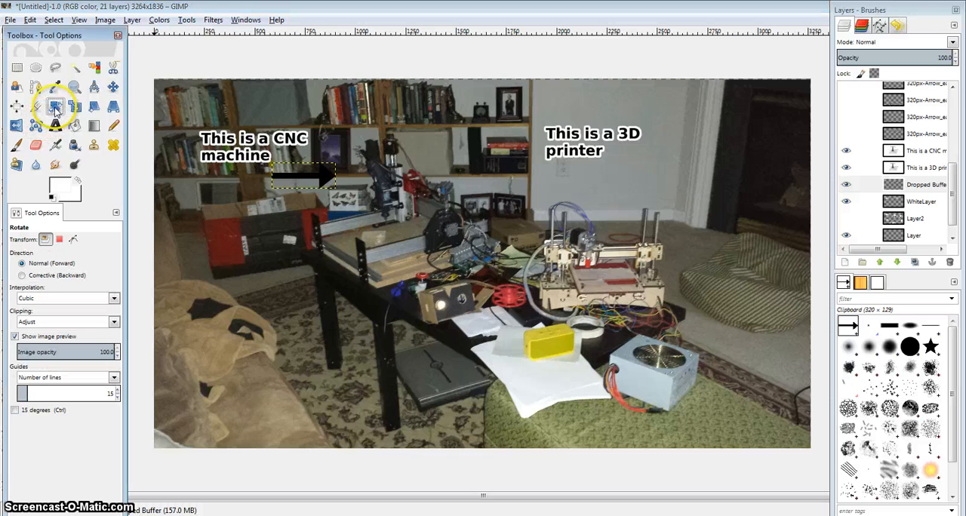
{"action": "left_click", "coordinate": [324, 173]}
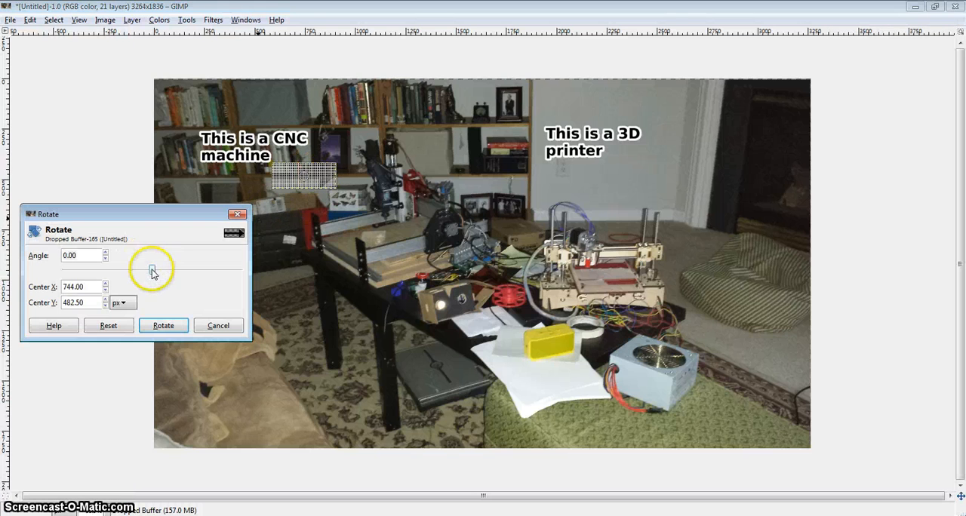
{"action": "left_click_drag", "start_coordinate": [152, 273], "coordinate": [168, 271]}
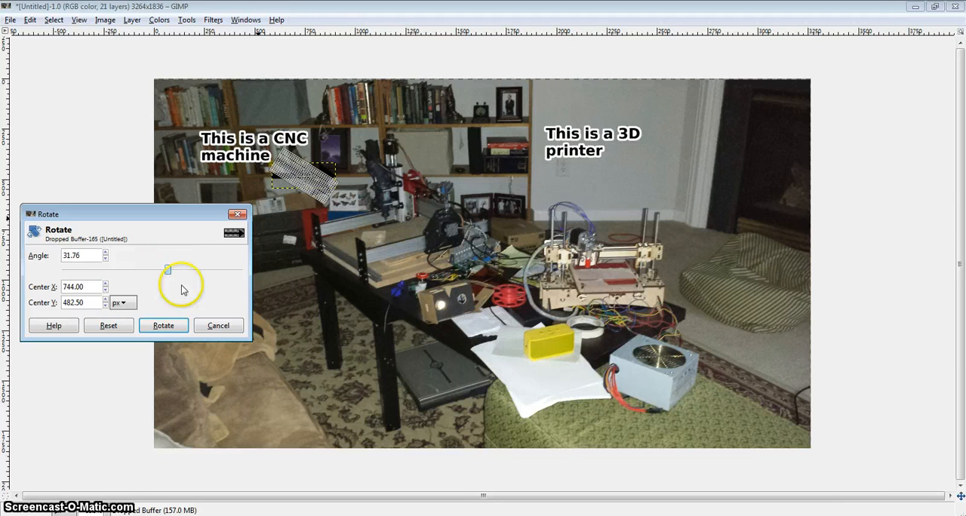
{"action": "left_click", "coordinate": [163, 326]}
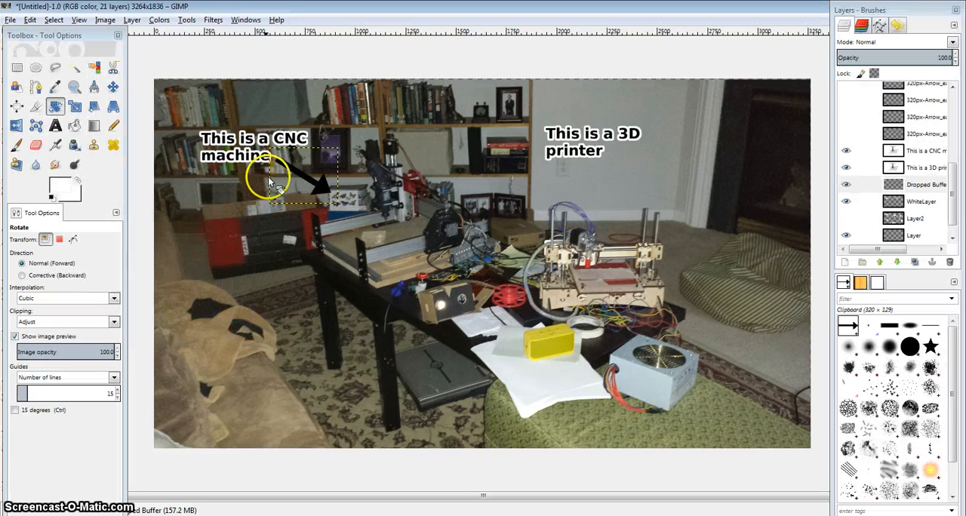
Step: Select the black arrow on its layer by color and grow the selection by 10 px
{"action": "left_click", "coordinate": [94, 67]}
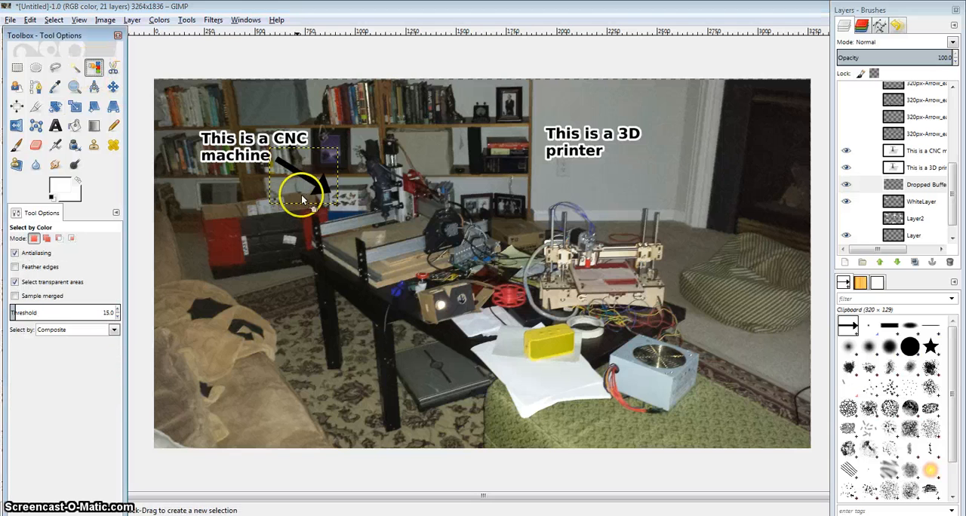
{"action": "left_click", "coordinate": [51, 20]}
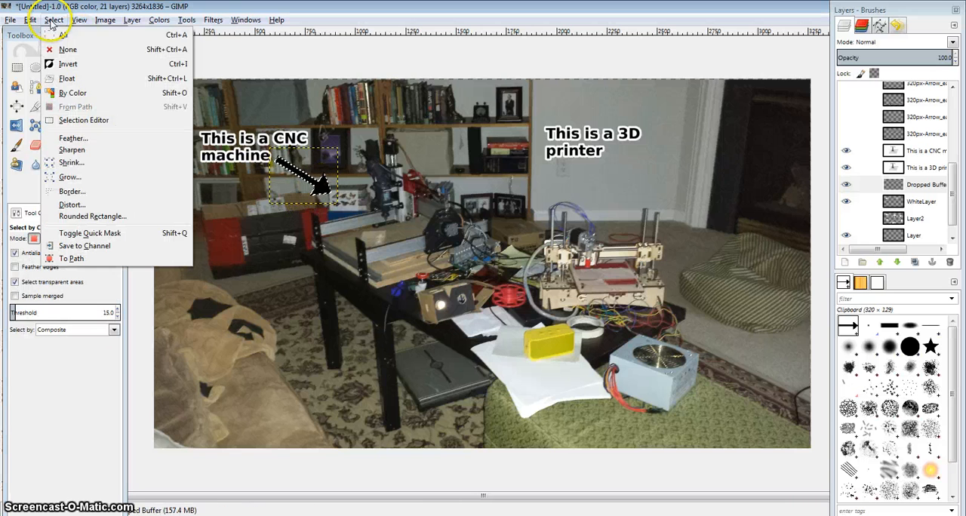
{"action": "left_click", "coordinate": [68, 176]}
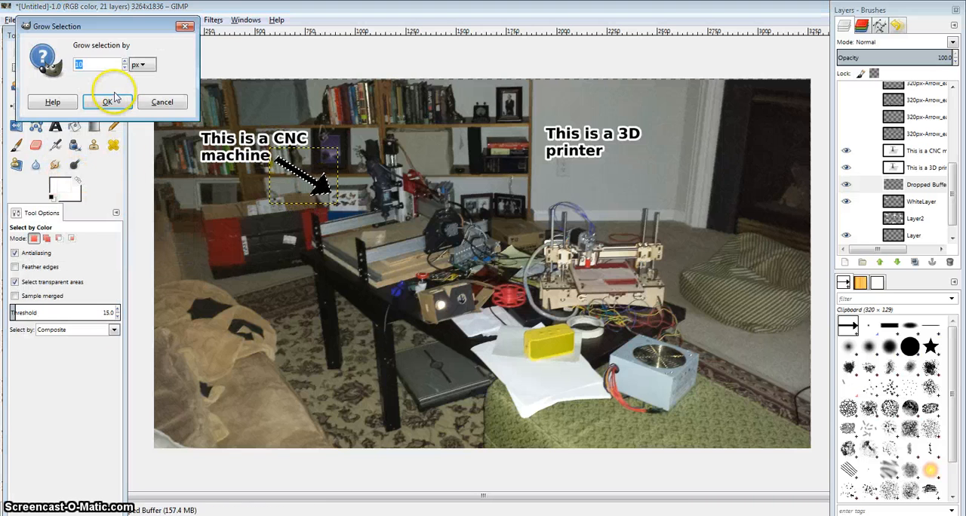
{"action": "left_click", "coordinate": [110, 102]}
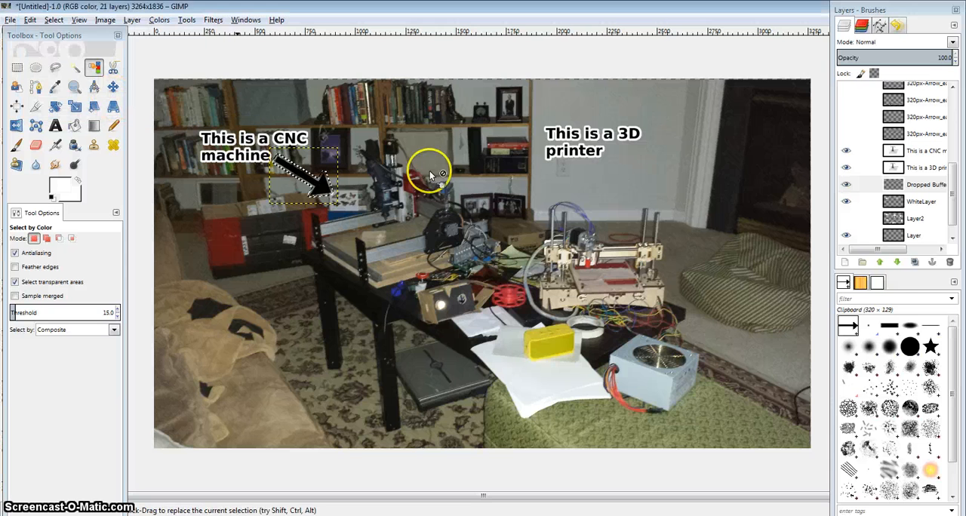
Step: Bucket-fill the grown arrow selection with white on WhiteLayer and clear the selection
{"action": "left_click", "coordinate": [898, 202]}
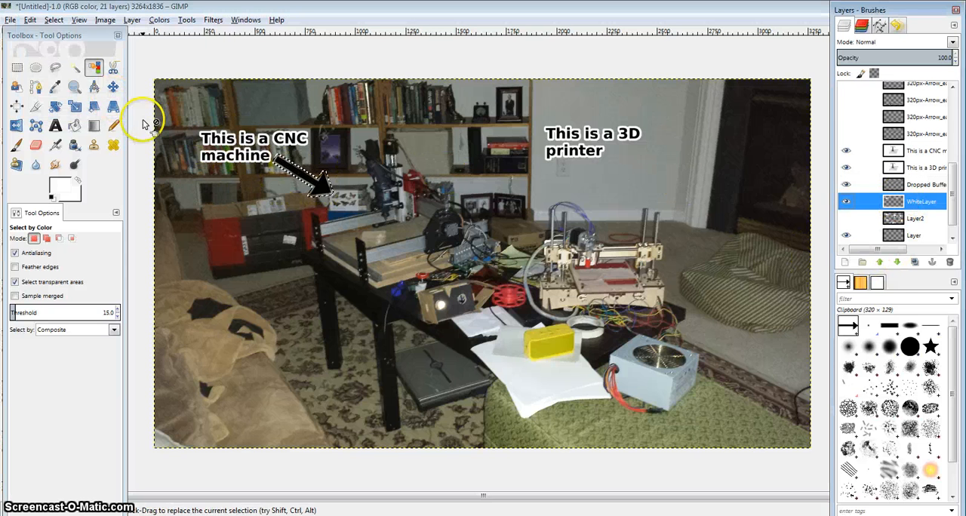
{"action": "left_click", "coordinate": [75, 125]}
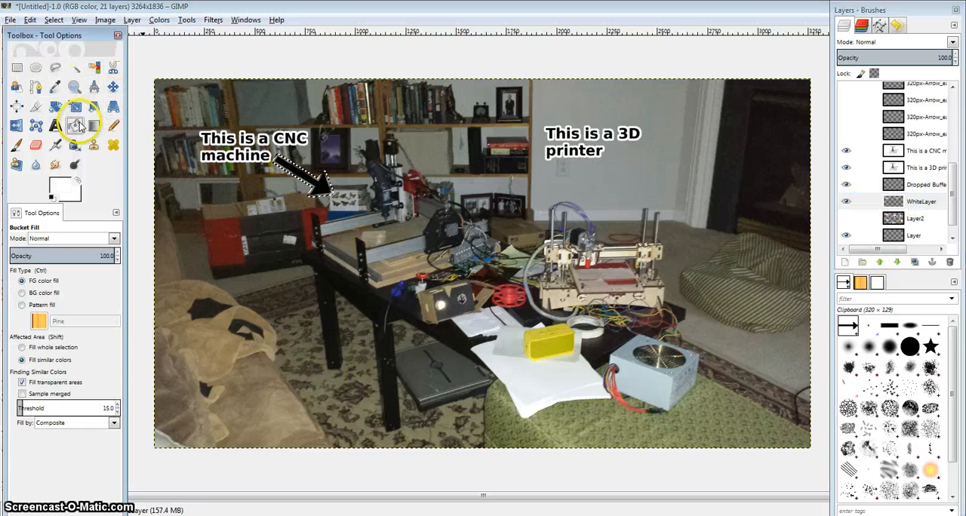
{"action": "left_click", "coordinate": [319, 183]}
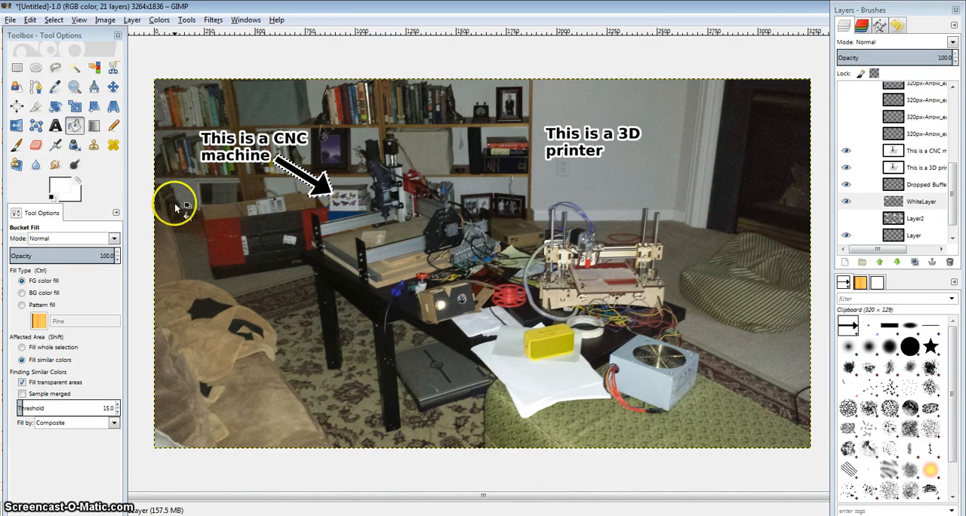
{"action": "left_click", "coordinate": [55, 20]}
{"action": "left_click", "coordinate": [66, 46]}
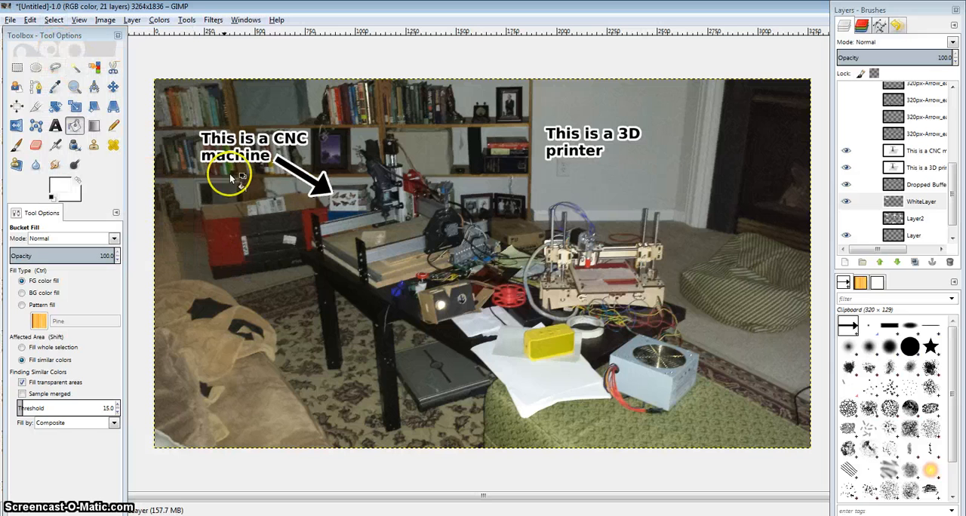